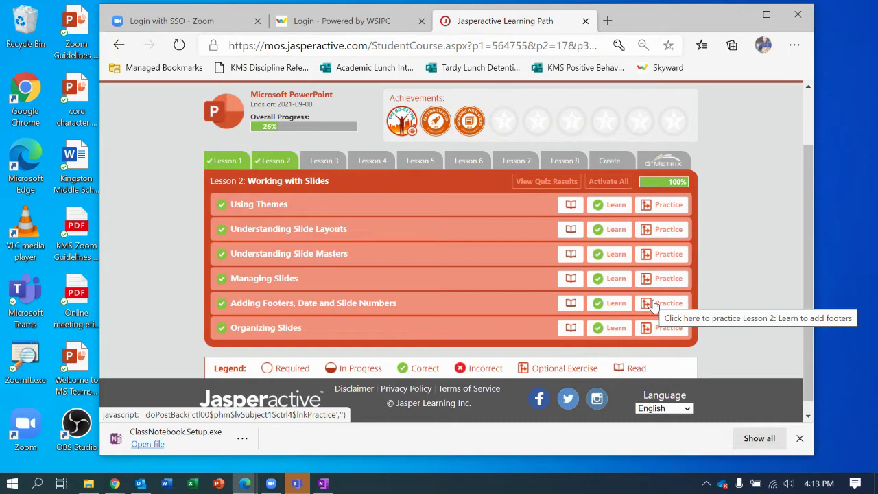
Start the Lesson 2 'Adding Footers, Date and Slide Numbers' practice exercise
click(653, 306)
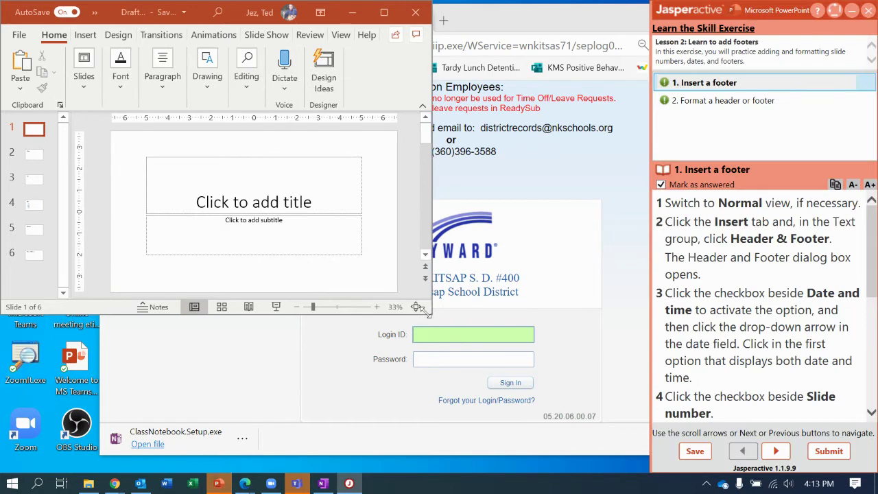
Enlarge the PowerPoint window and switch the presentation to Normal view
drag(426, 312, 637, 469)
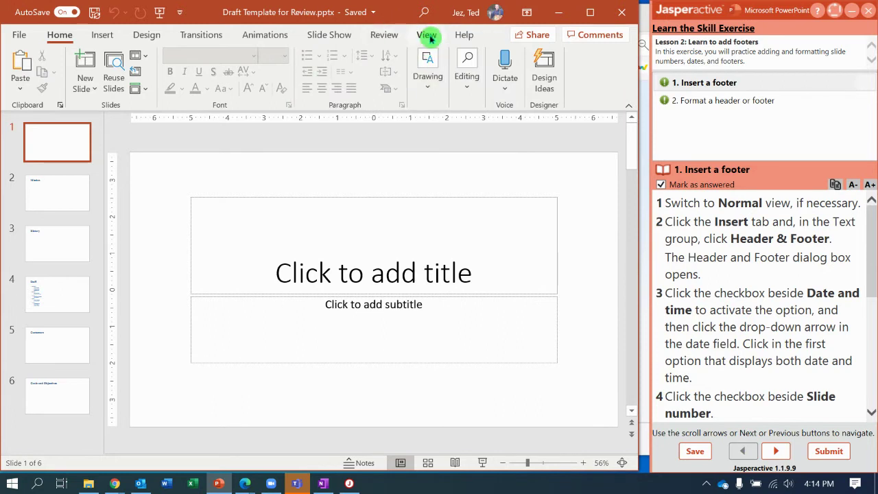
click(426, 35)
click(21, 69)
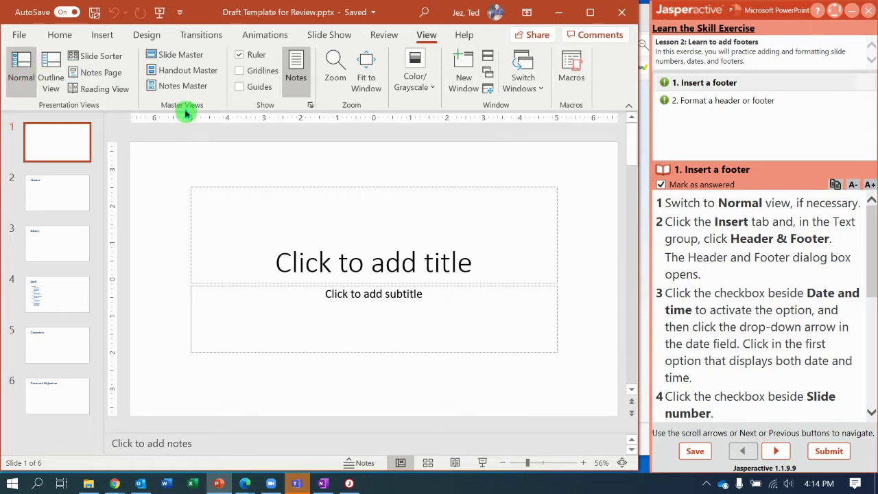
Open the Header and Footer dialog from the Insert tab's Text group
click(104, 35)
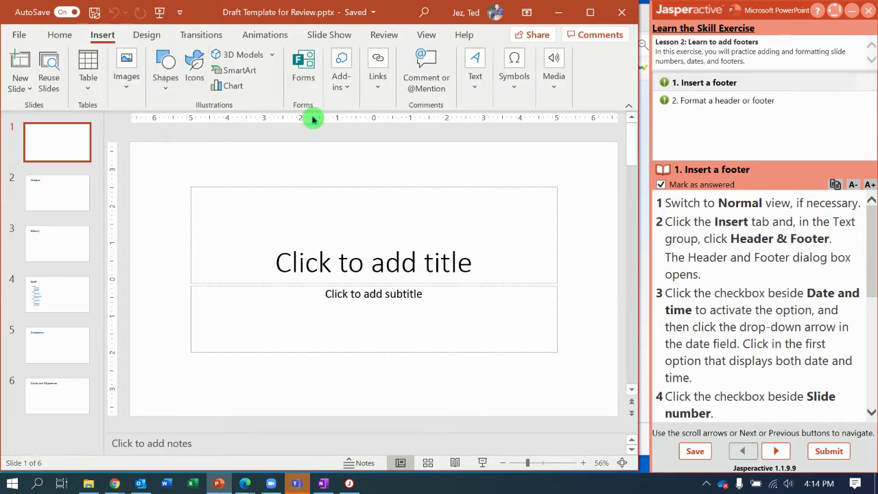
click(480, 94)
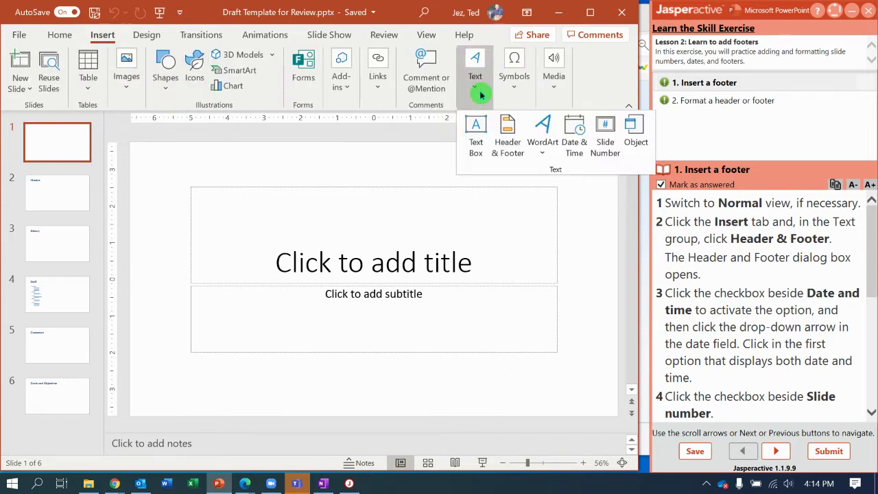
click(511, 145)
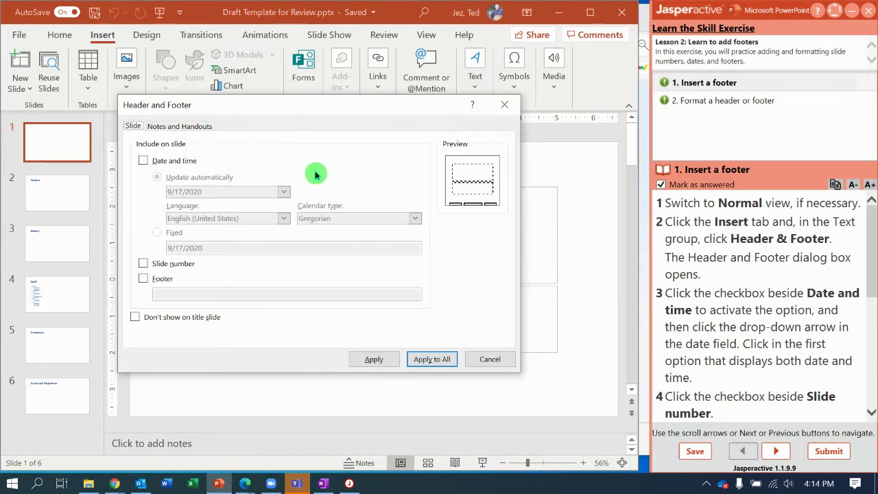
Turn on auto-updating date and time in the 9/17/2020 4:14 PM format
click(143, 162)
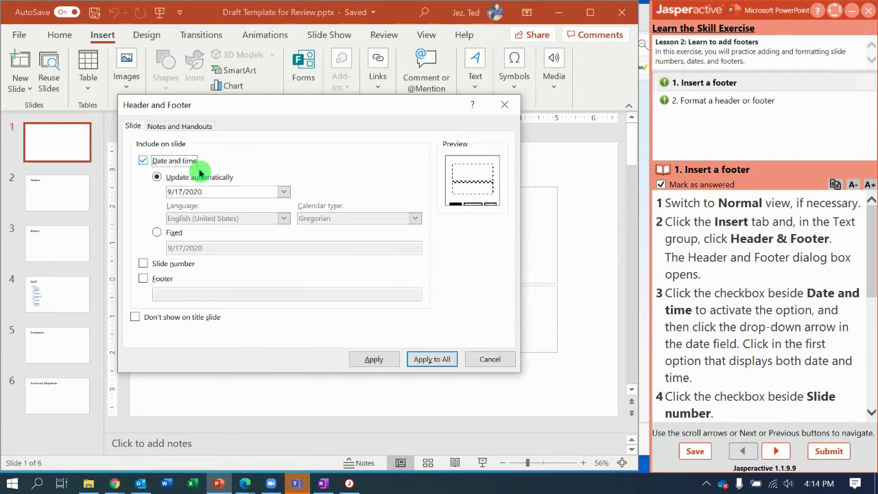
click(285, 195)
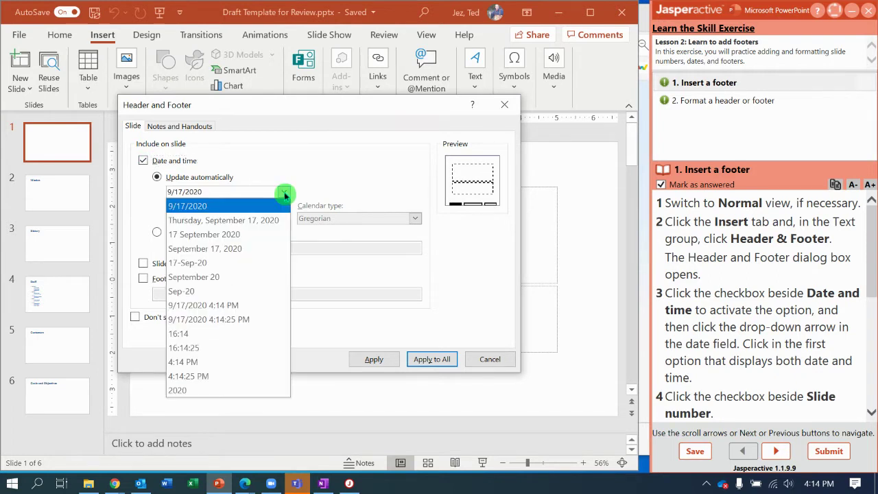
click(261, 308)
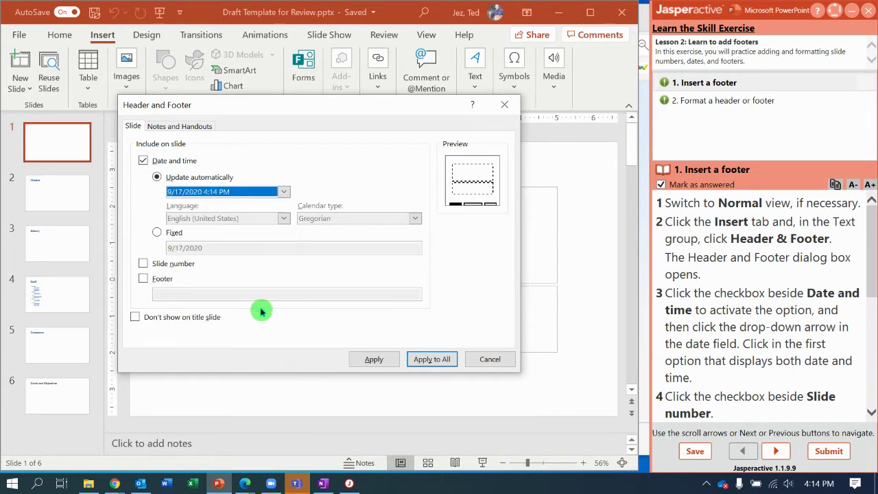
click(285, 194)
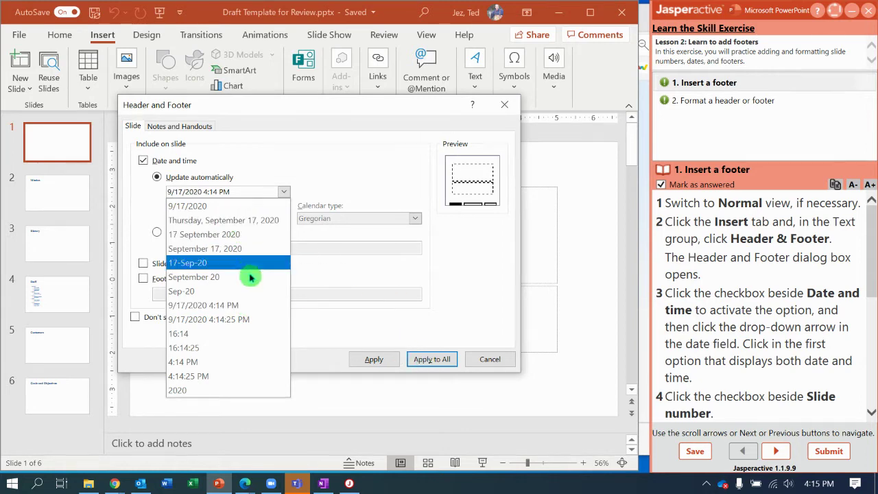
click(264, 307)
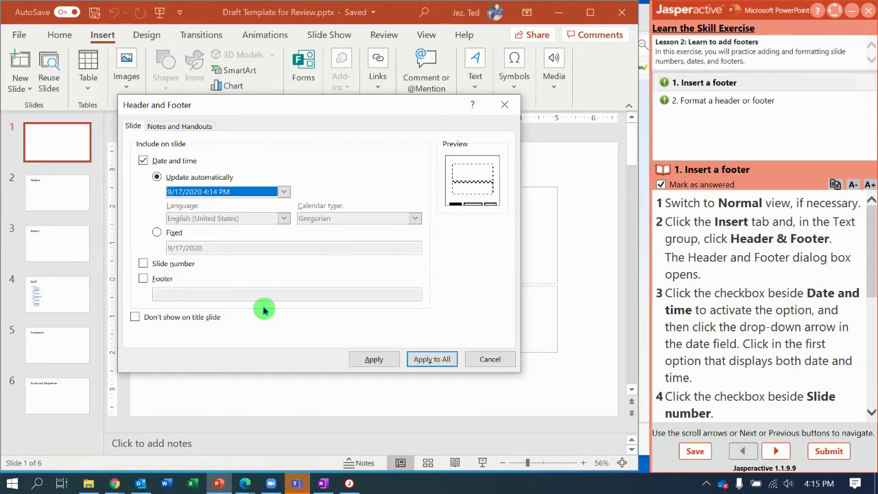
Add slide numbers and footer 'Draft Template for Review', hide them on the title slide, apply to all
click(144, 265)
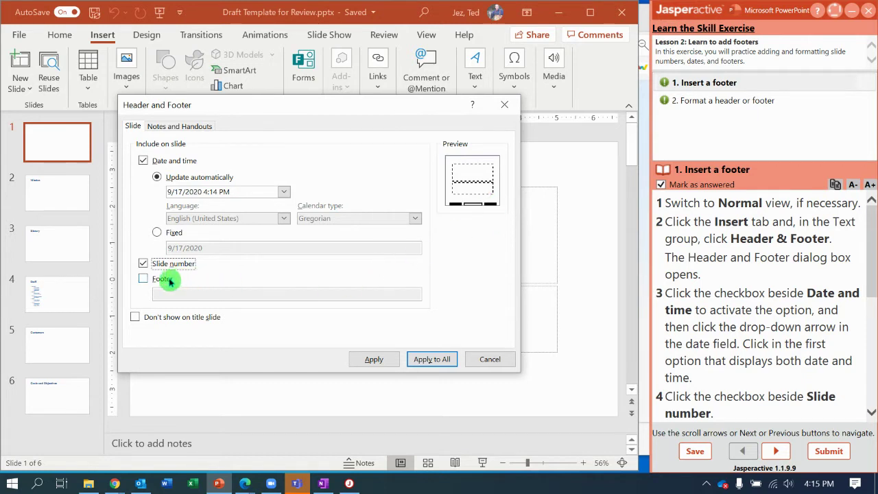
click(143, 279)
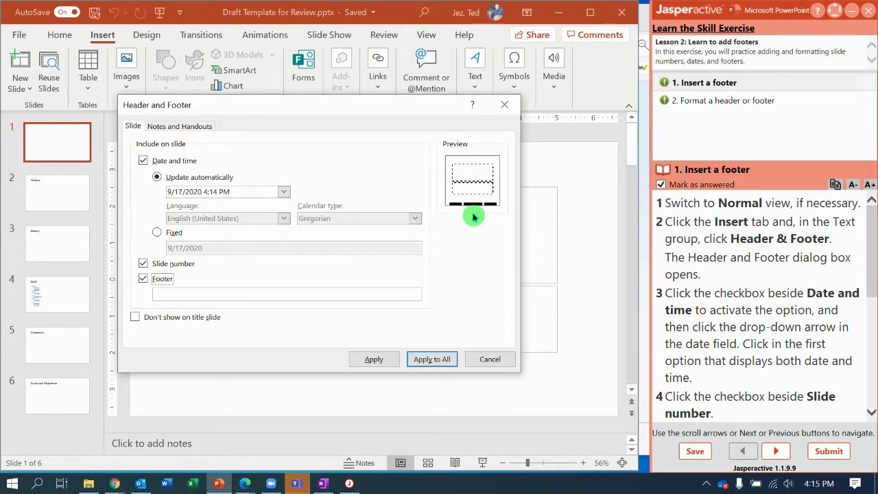
click(196, 294)
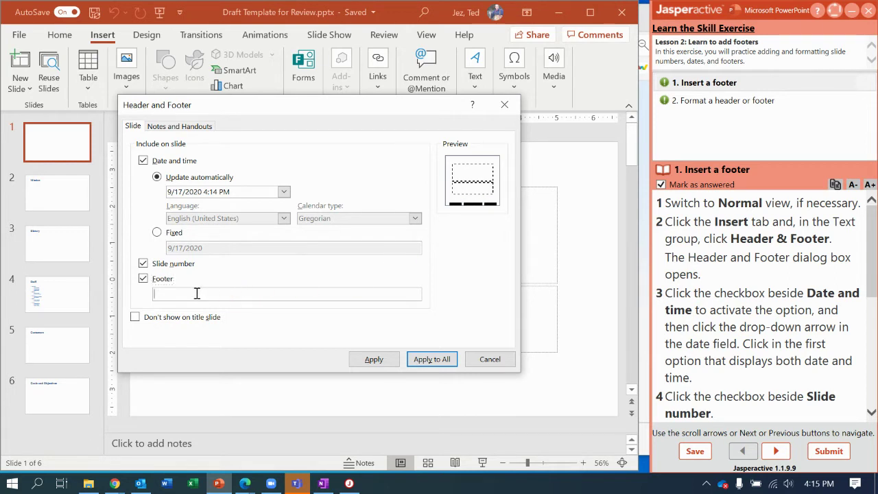
click(197, 294)
text(Draft Template for Review)
click(134, 318)
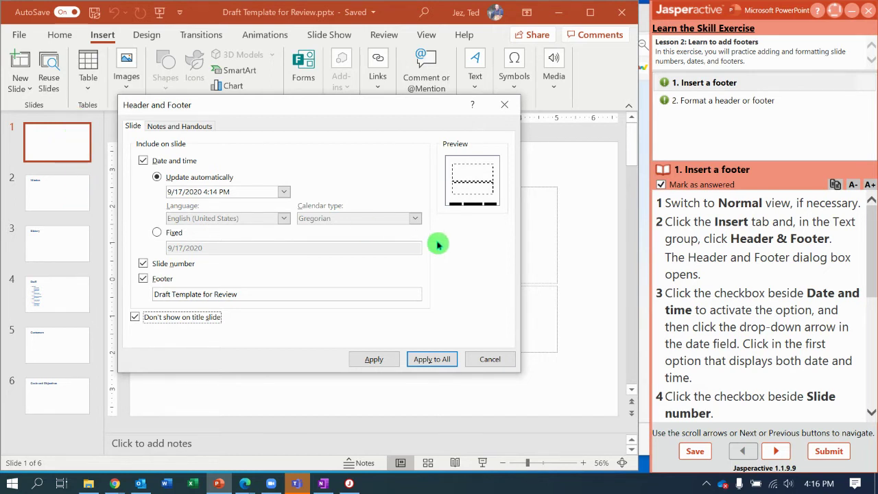
click(432, 360)
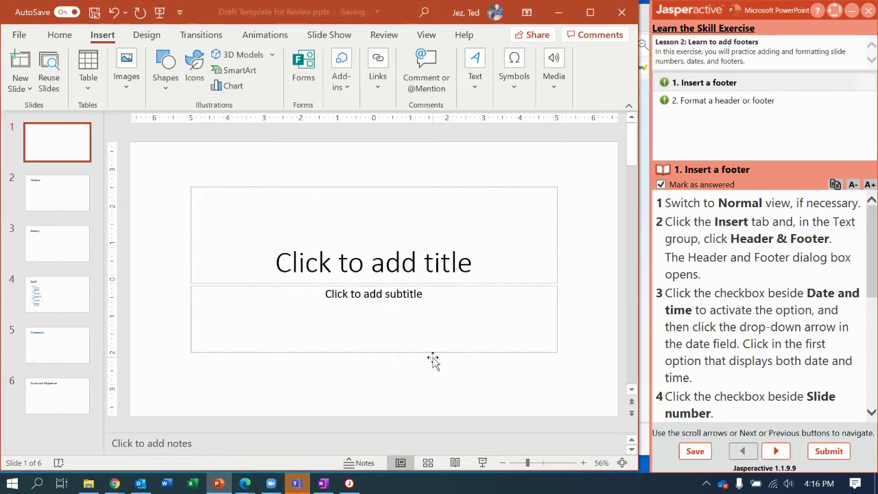
Advance to the 'Format a header or footer' task and switch to Slide Sorter view
drag(872, 247, 873, 398)
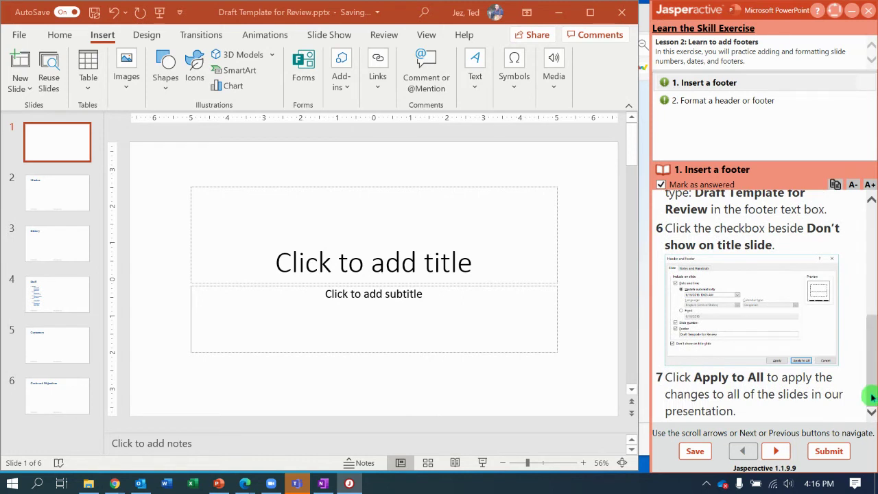
click(777, 452)
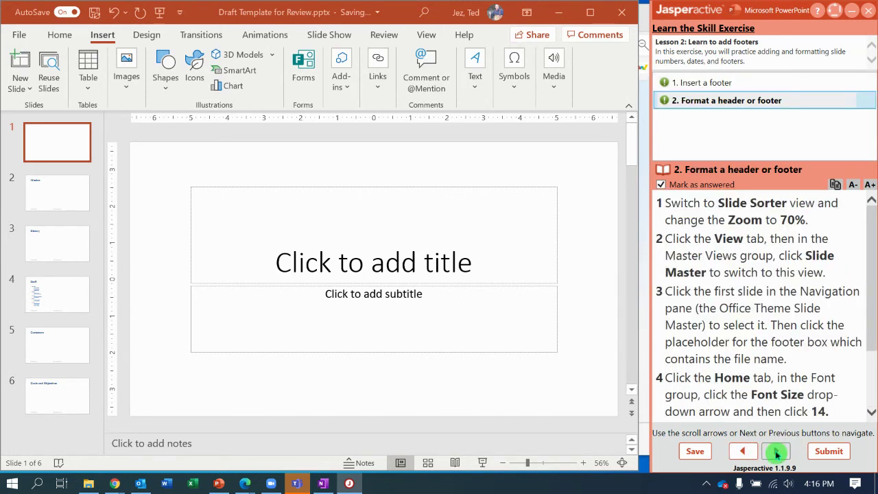
click(431, 38)
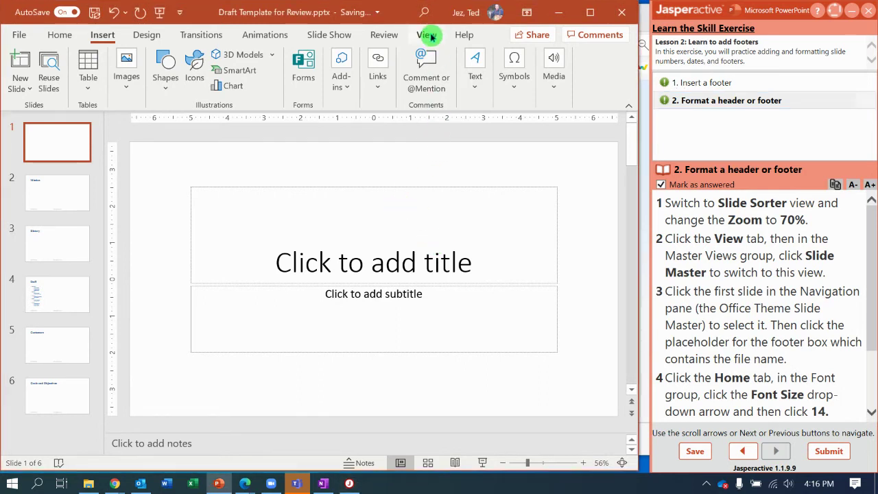
click(431, 38)
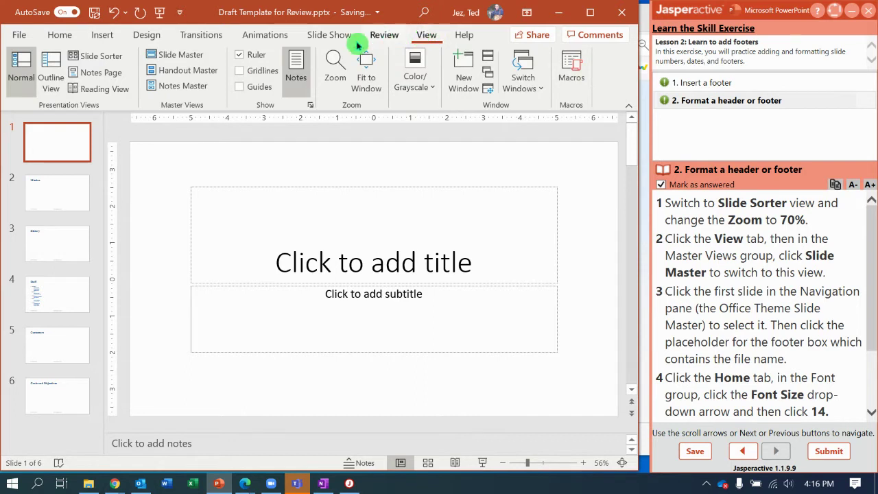
click(86, 57)
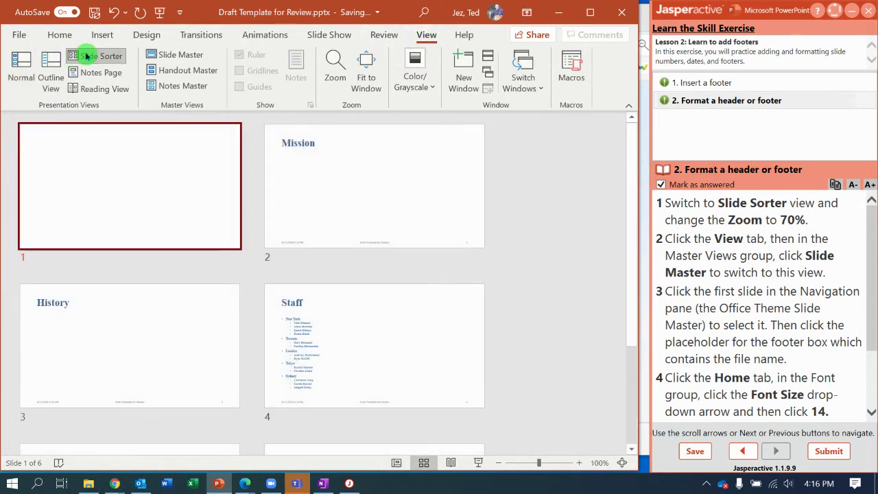
Set the slide sorter zoom to 70%
click(338, 67)
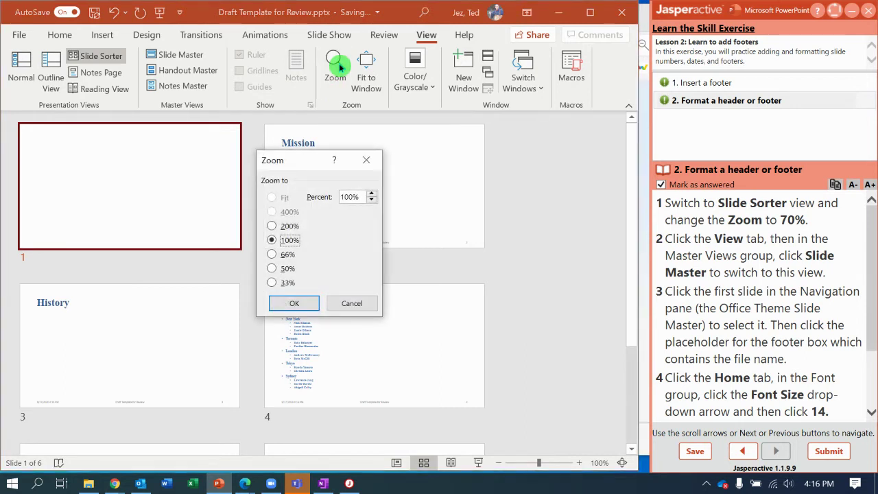
drag(358, 197, 325, 199)
text(70)
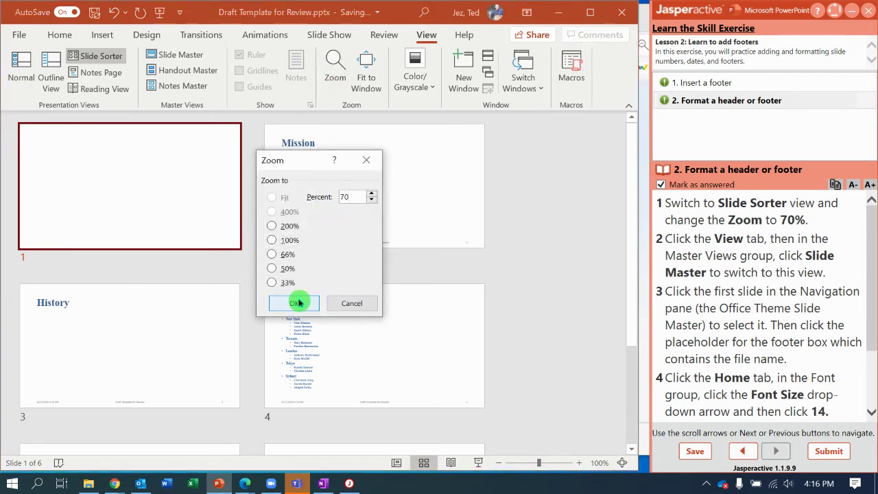
click(295, 304)
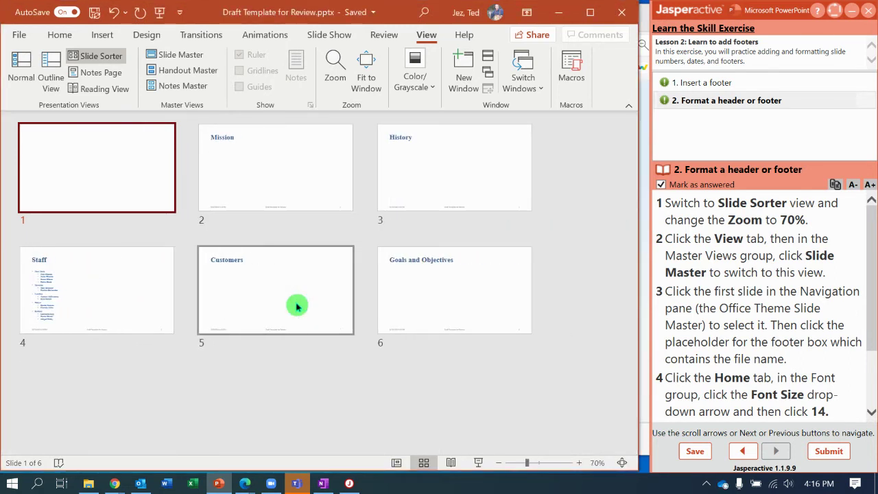
click(874, 250)
In Slide Master view, select the file-name footer on the Office Theme Slide Master
drag(874, 249, 869, 288)
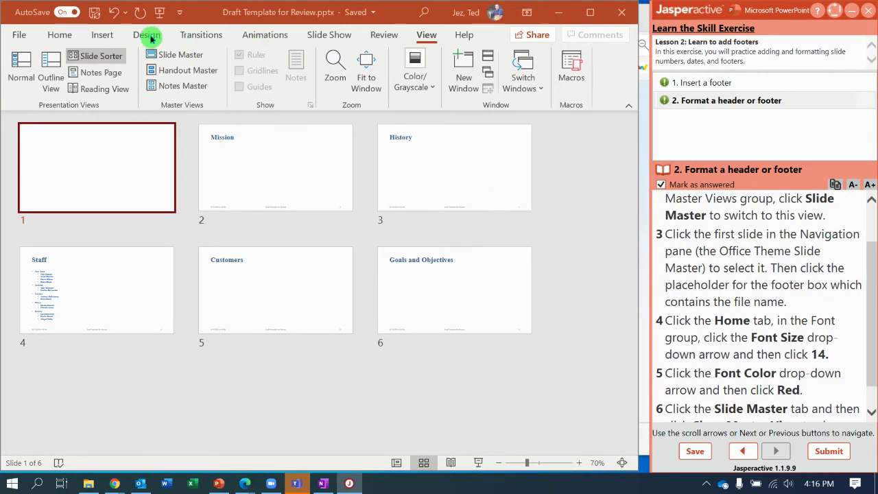
click(177, 57)
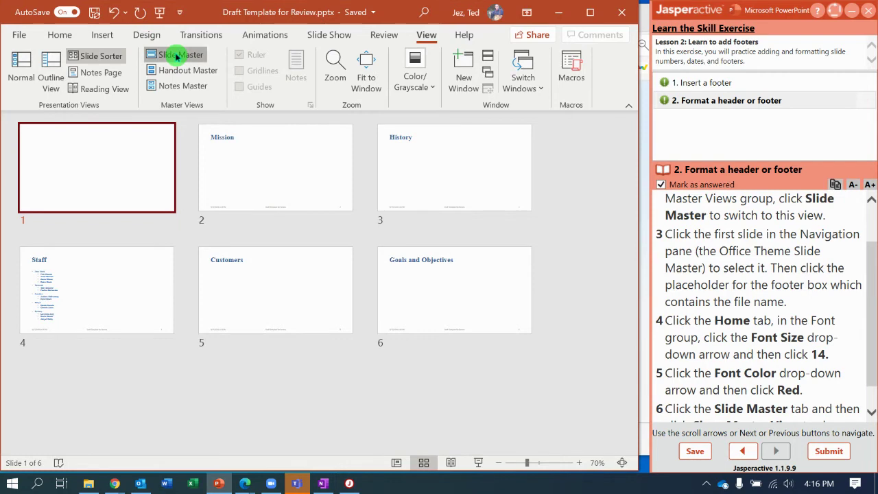
drag(92, 190, 98, 146)
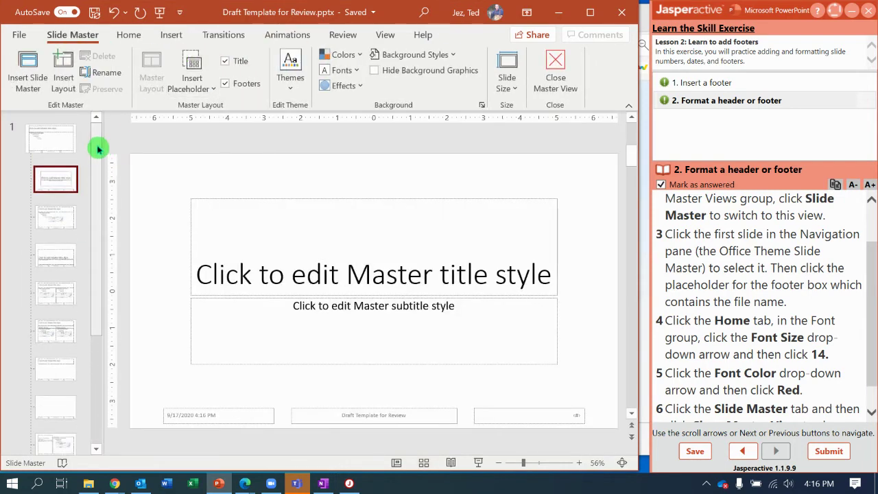
click(60, 144)
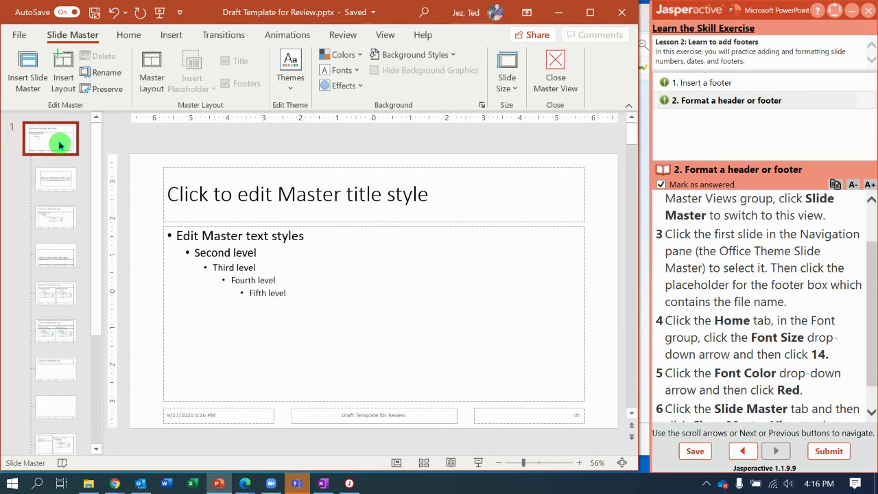
click(315, 412)
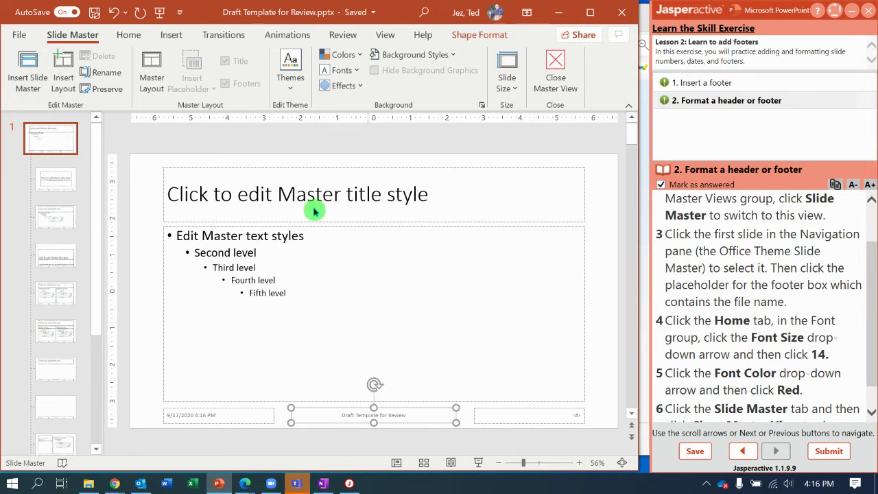
Make the master footer text 14 pt and red, then leave master editing
click(131, 35)
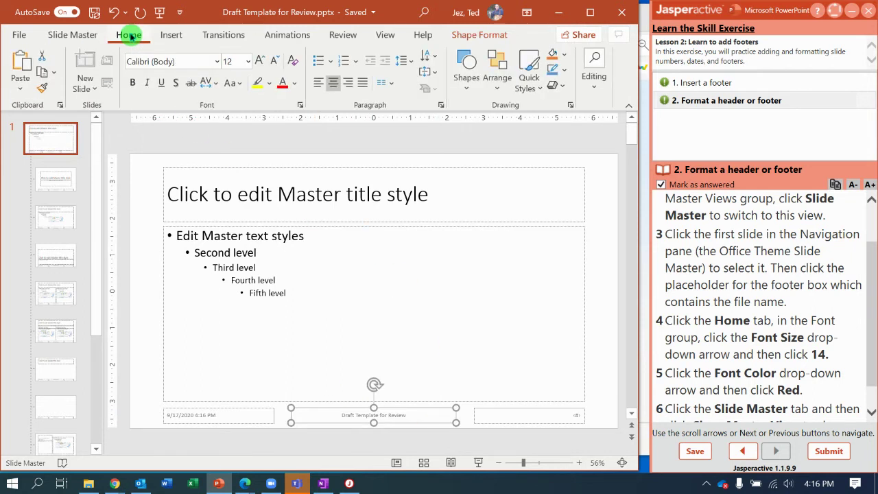
click(250, 62)
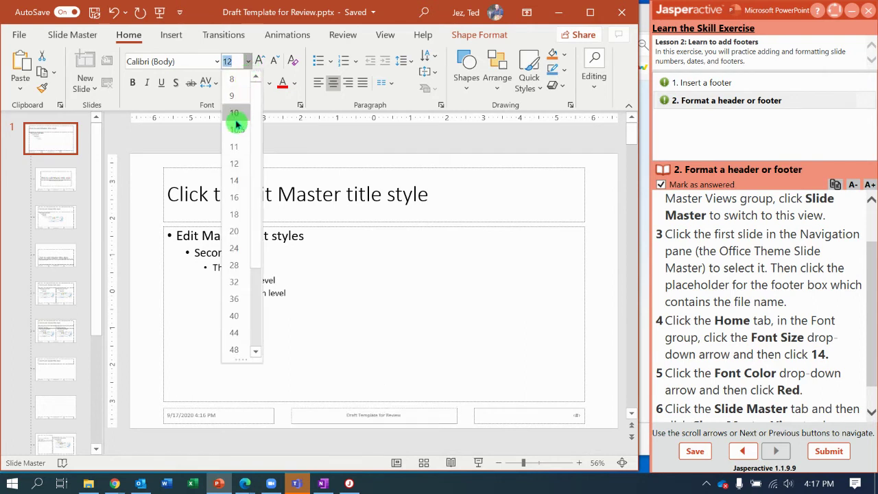
click(237, 181)
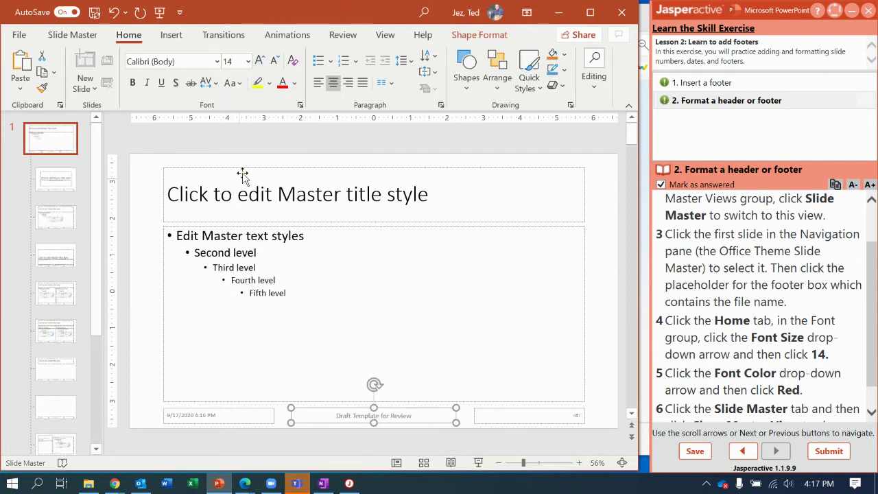
click(296, 84)
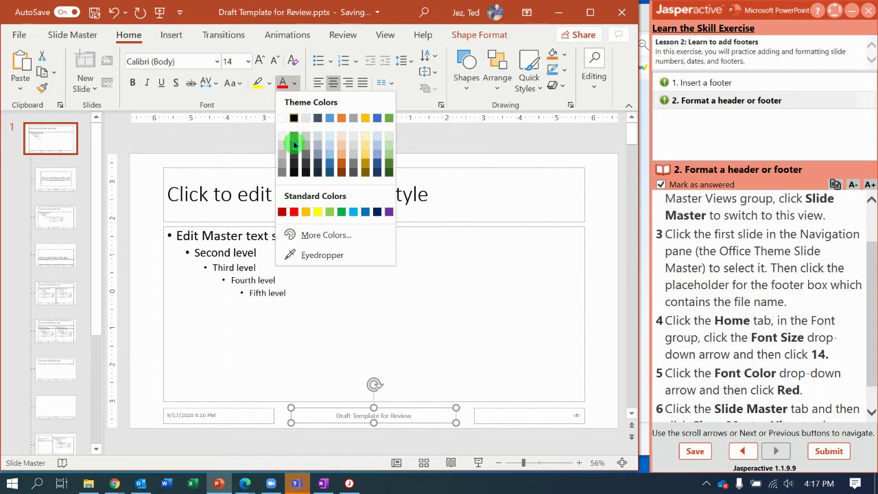
click(295, 213)
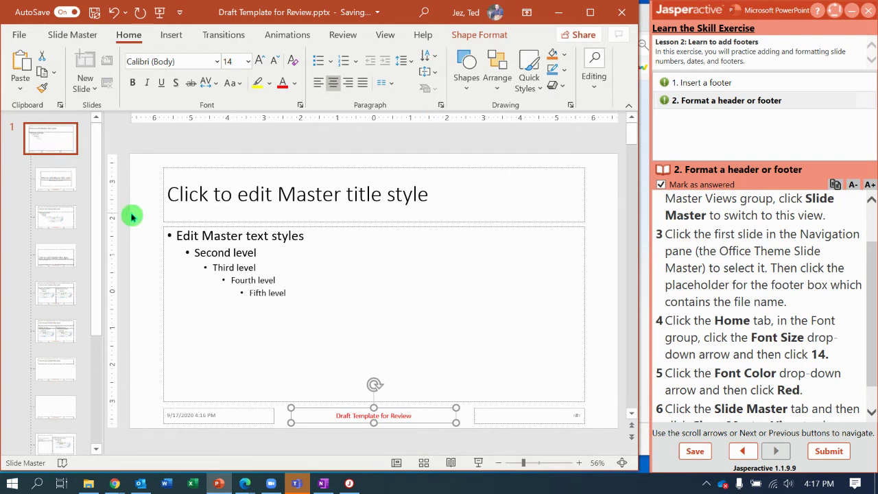
click(83, 39)
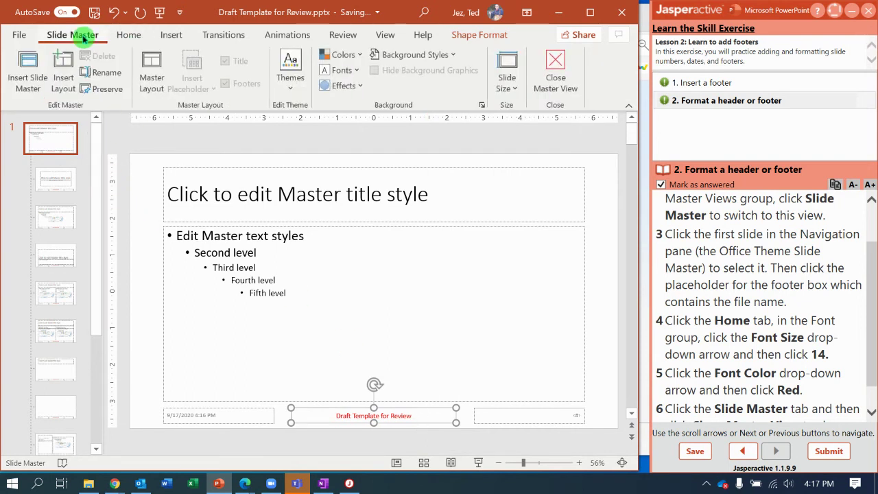
click(553, 74)
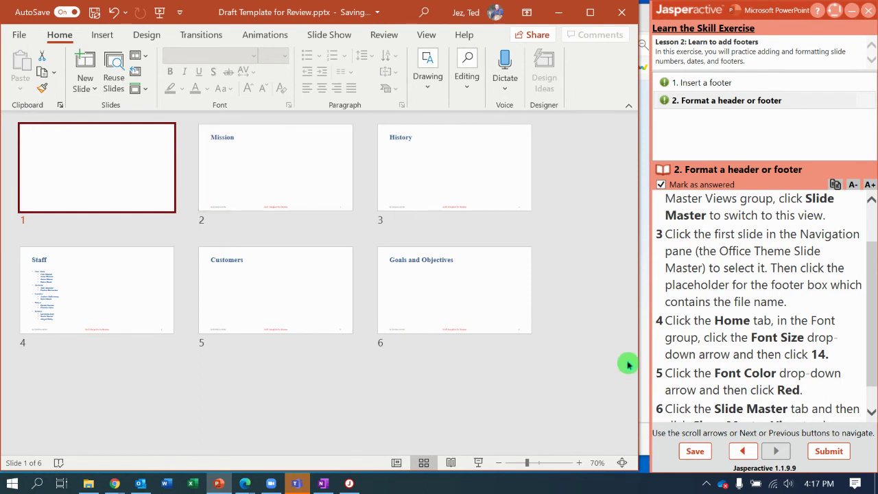
Submit the footer exercise results, scoring 100%, and return to the Jasperactive learning path
click(830, 452)
click(527, 292)
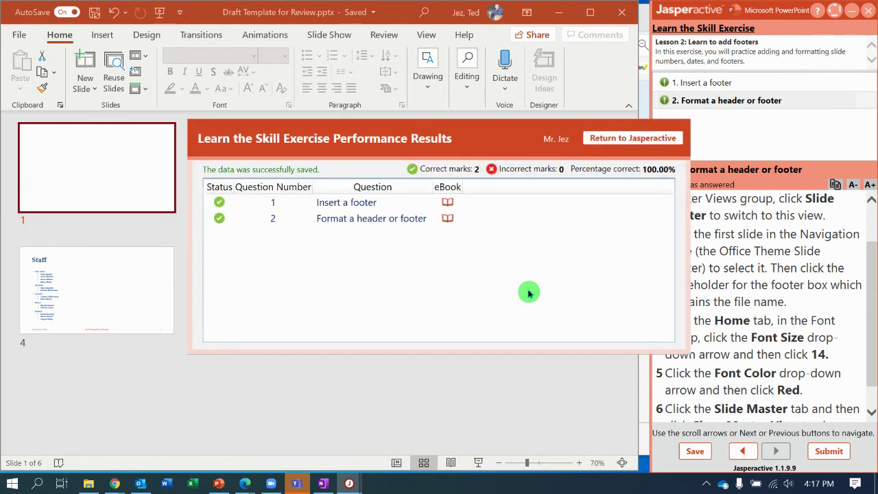
click(615, 139)
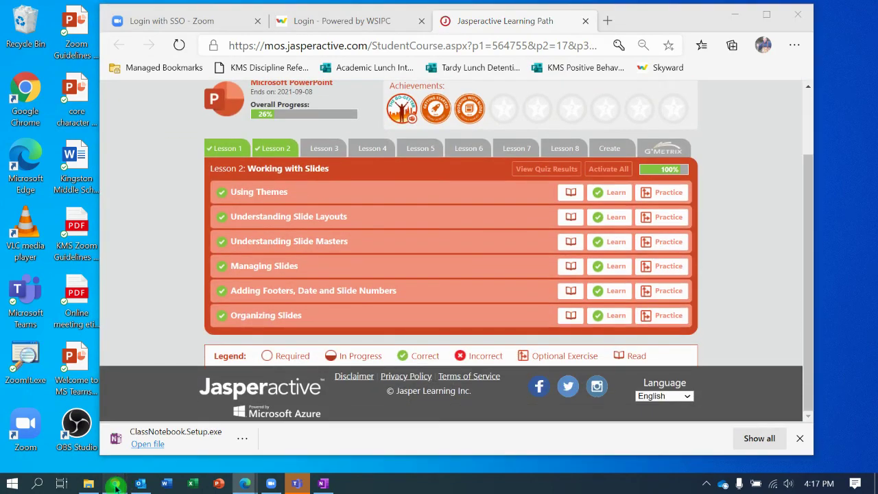
mouse_move(114, 484)
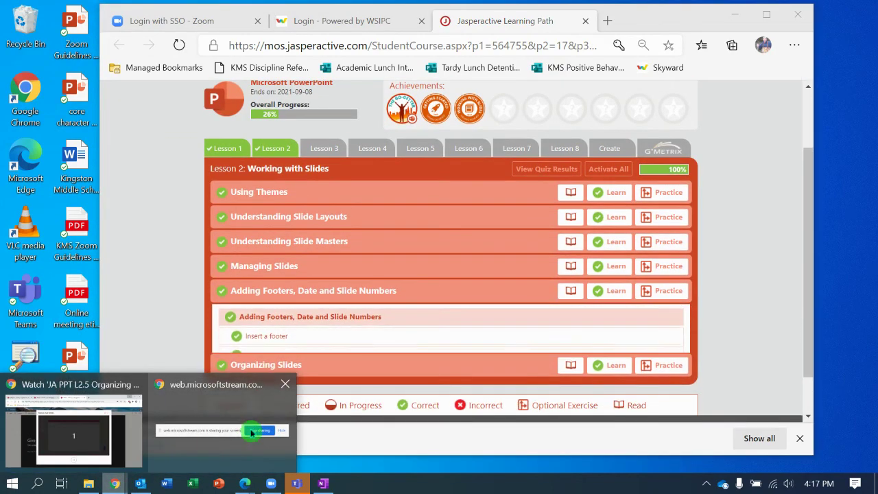